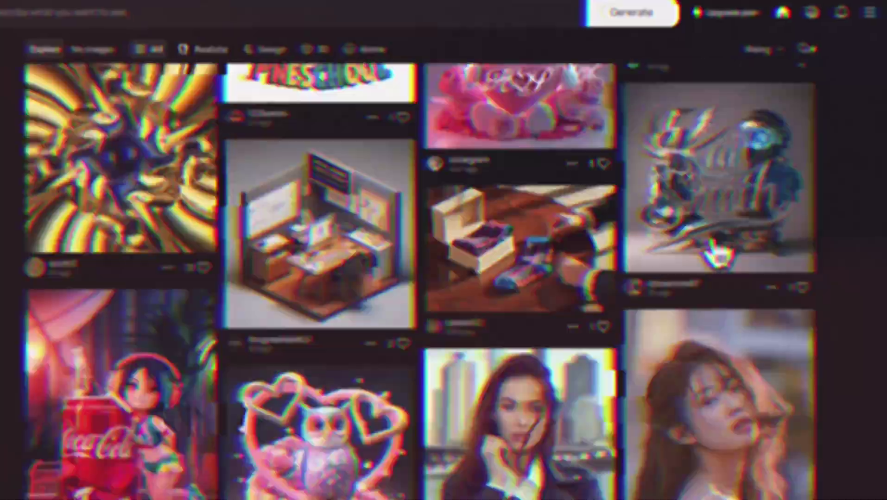
Step: Browse the image feed and open the Eiffel Tower paper plane image's details
scroll(861, 253, "down", 3)
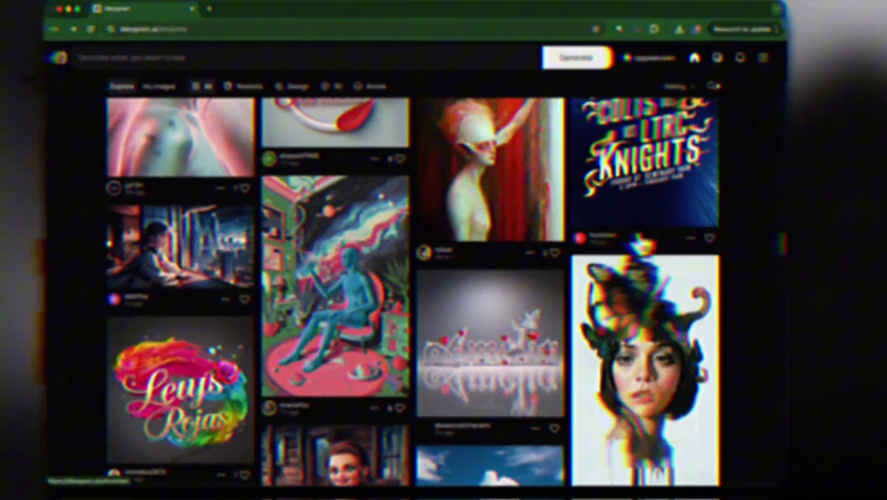
scroll(639, 243, "down", 5)
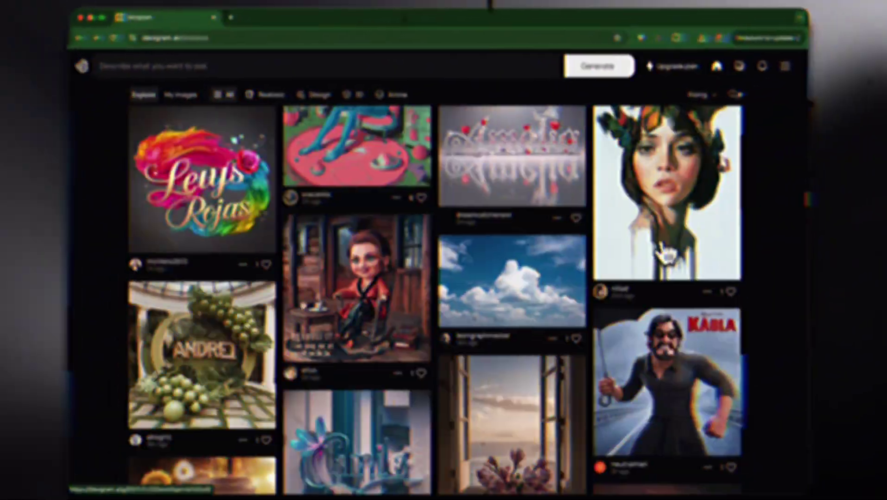
scroll(659, 254, "down", 3)
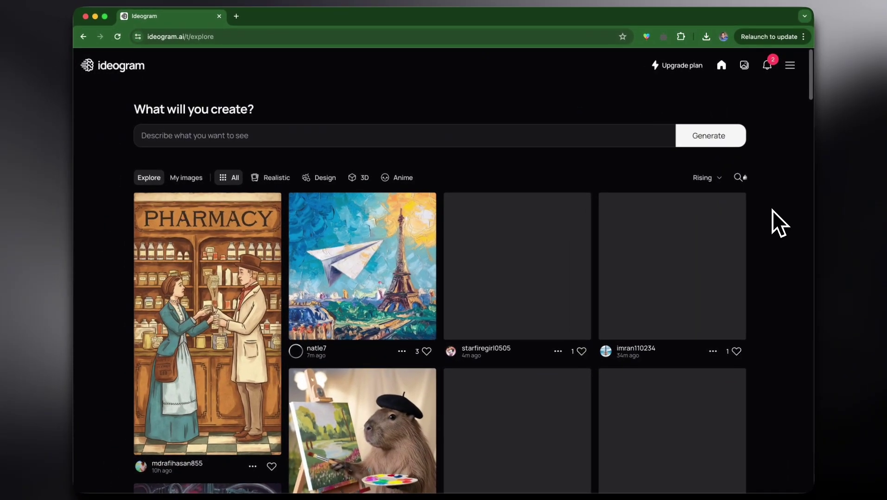
scroll(772, 211, "down", 6)
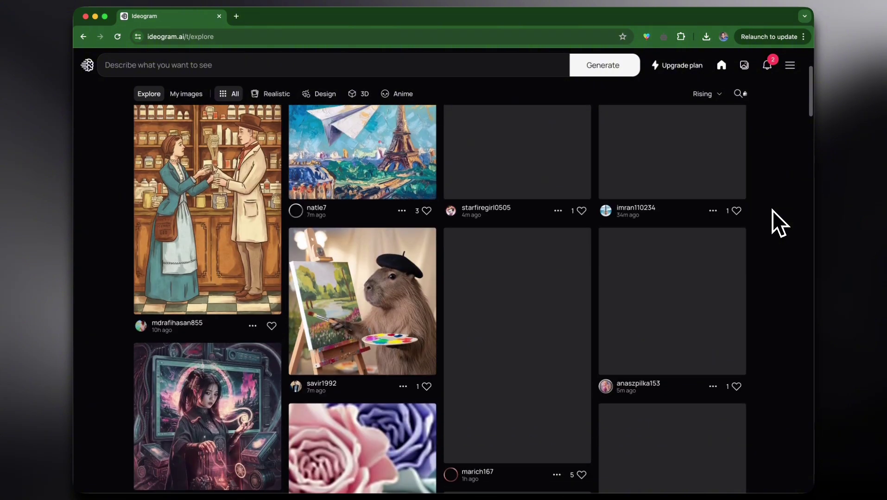
scroll(772, 211, "down", 10)
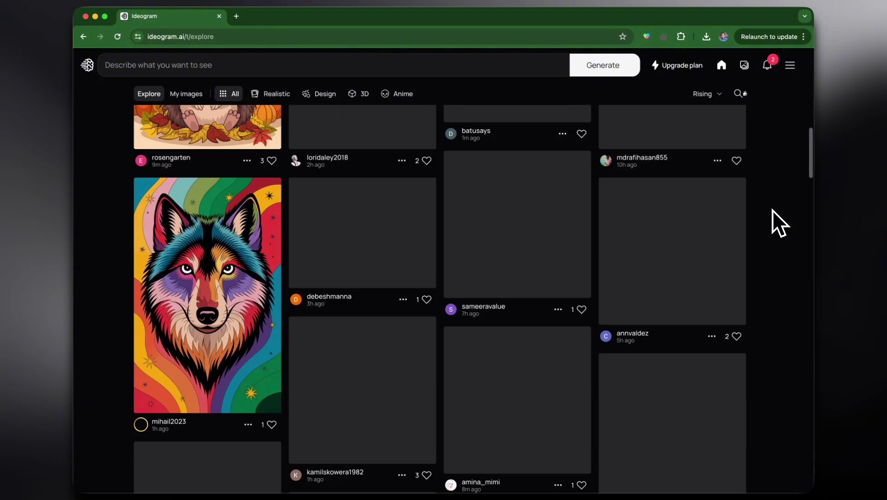
scroll(772, 211, "up", 10)
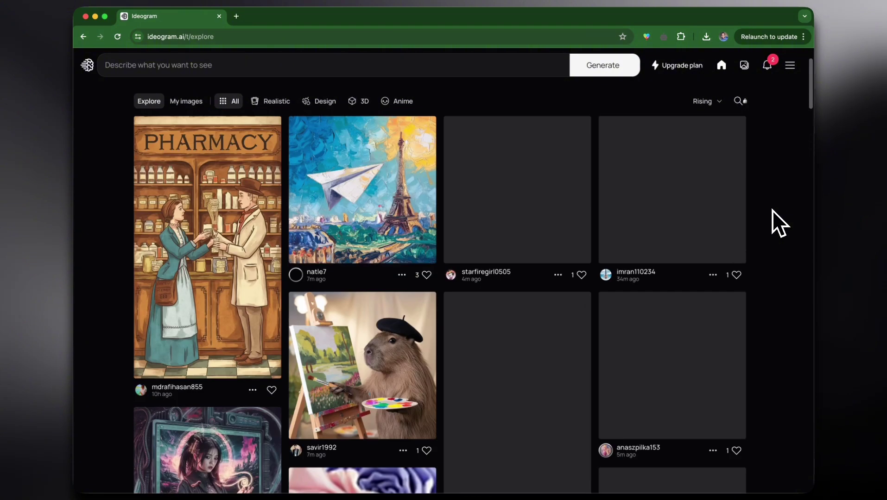
scroll(408, 251, "up", 2)
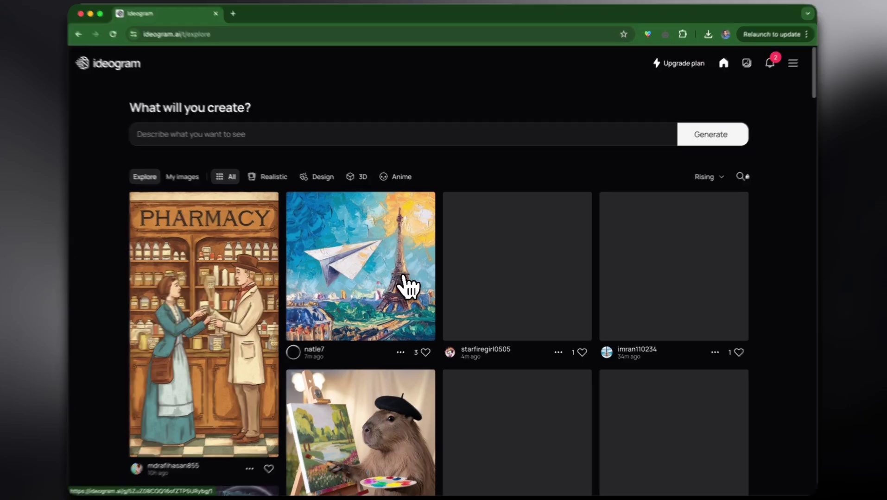
left_click(405, 278)
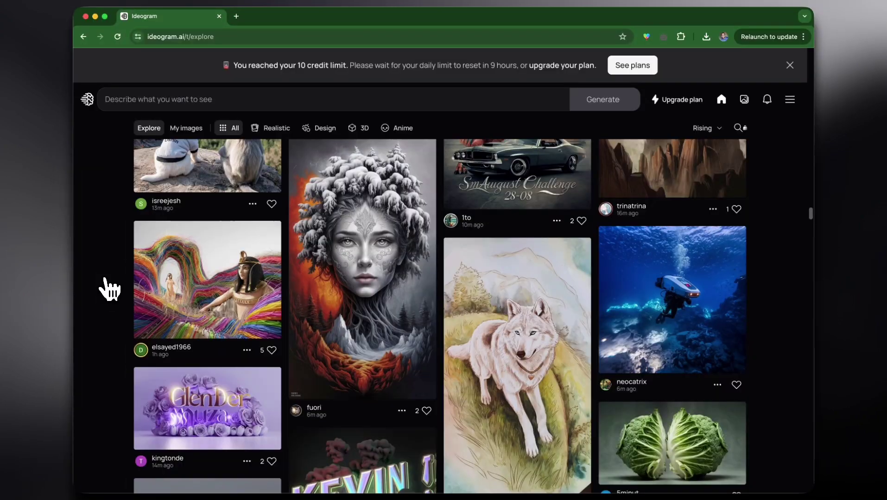
Step: Keep Model 2.0 (latest) selected for the new generation
scroll(109, 288, "down", 15)
scroll(109, 289, "down", 20)
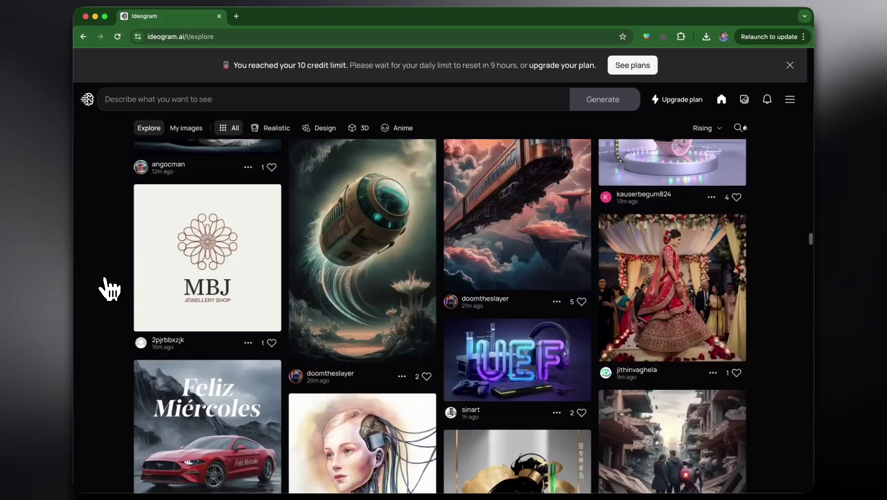
scroll(109, 289, "down", 1)
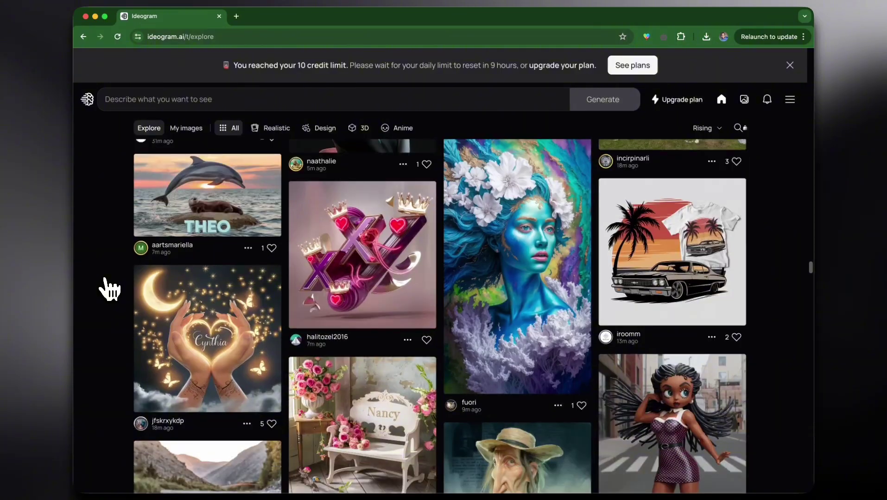
scroll(110, 289, "down", 10)
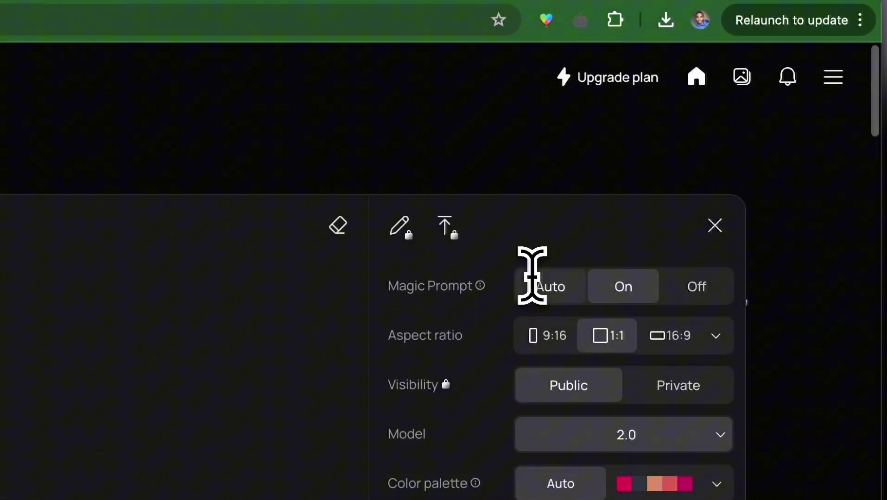
mouse_move(600, 182)
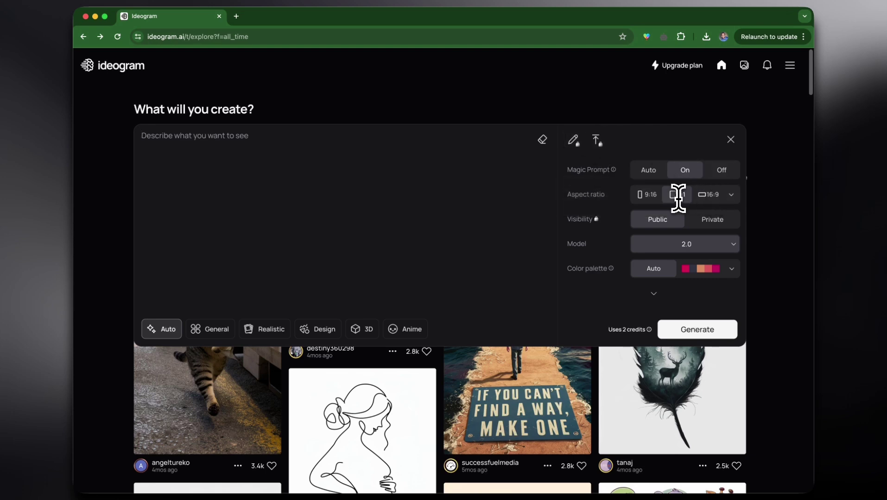
left_click(732, 244)
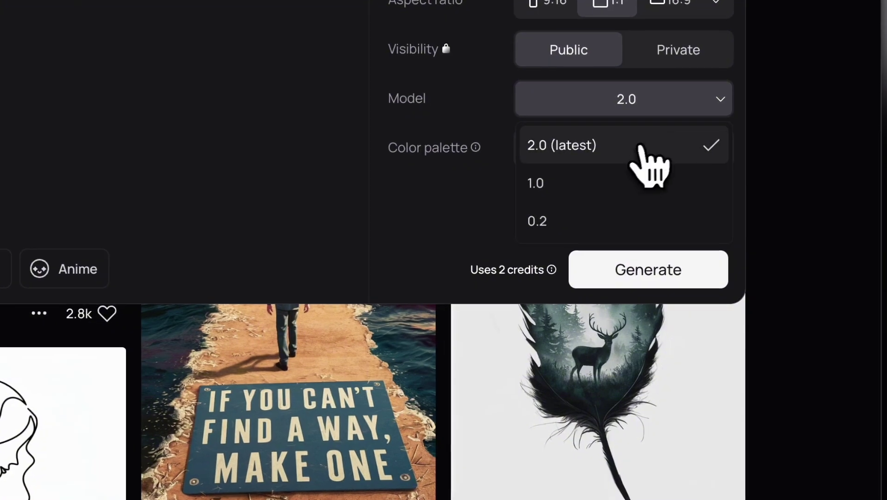
left_click(694, 269)
Step: Show the advanced options and color palettes, then generate images for 'a cat on the street eating a fish'
left_click(561, 211)
left_click(715, 151)
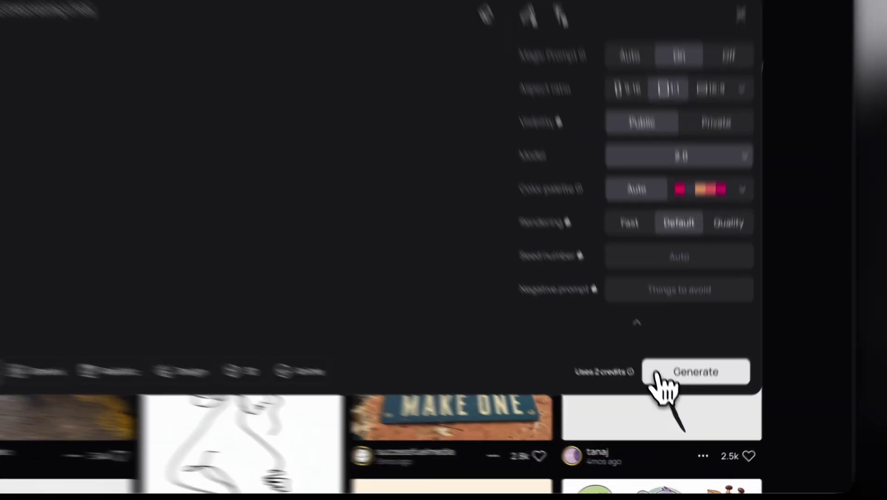
left_click(697, 404)
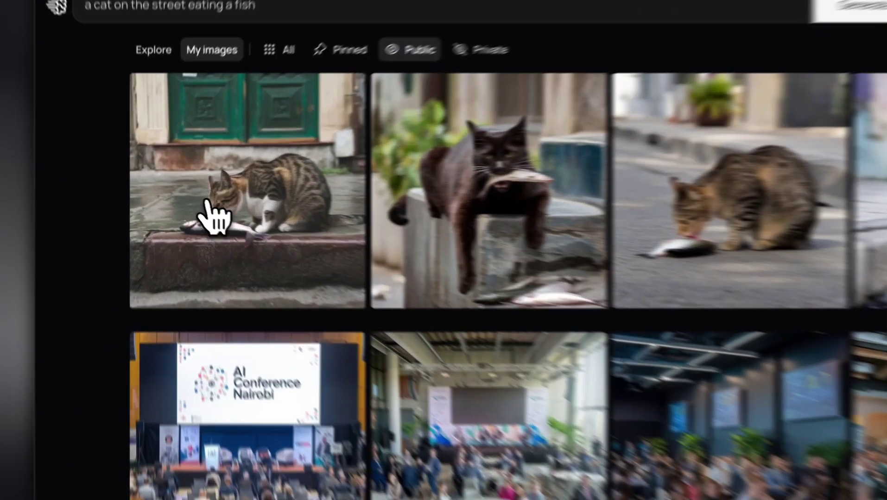
Step: Open the first cat image to see its Magic Prompt, Ideogram 2.0 model and 1024 x 1024 resolution
left_click(192, 199)
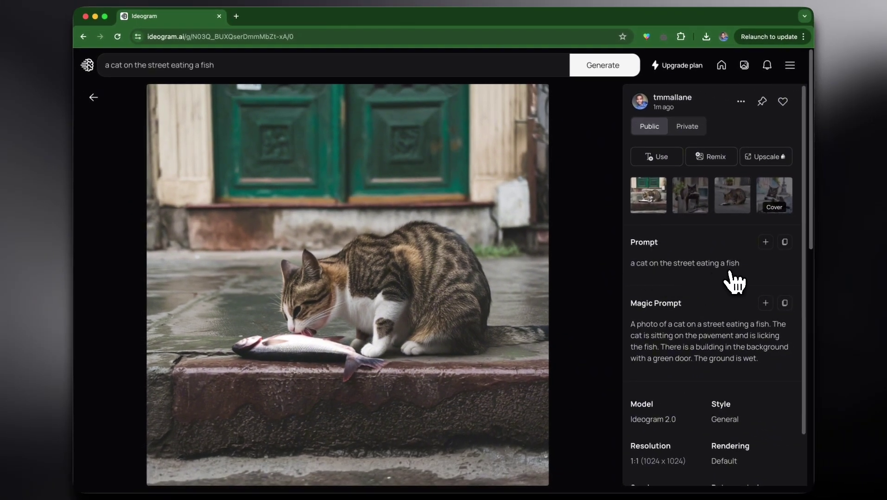
Step: Reuse the Magic Prompt as the new prompt and collapse the generation settings
scroll(656, 331, "down", 2)
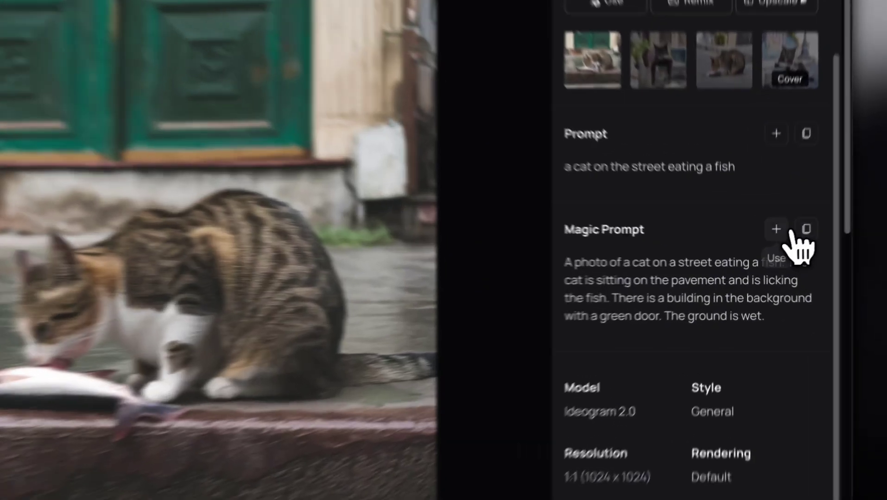
left_click(767, 248)
left_click(787, 291)
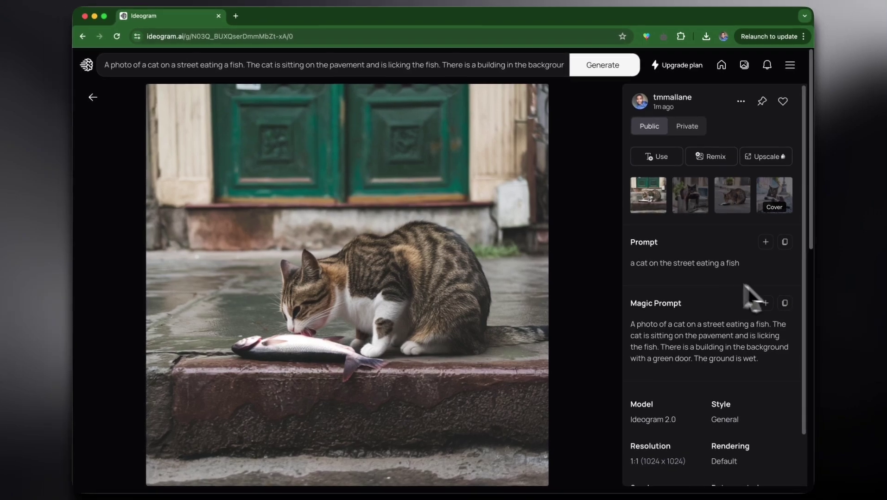
Step: Open the black cat variation in a new browser tab, then return and view the tabby cat variation
left_click(690, 197)
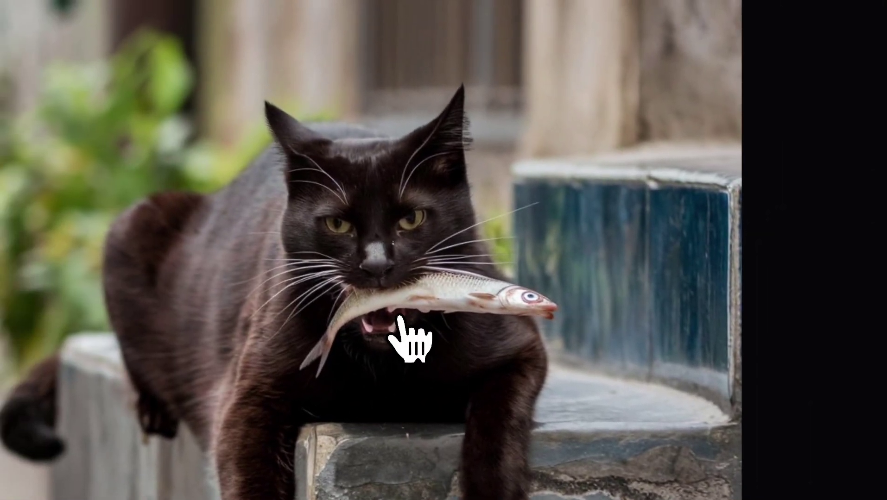
right_click(30, 335)
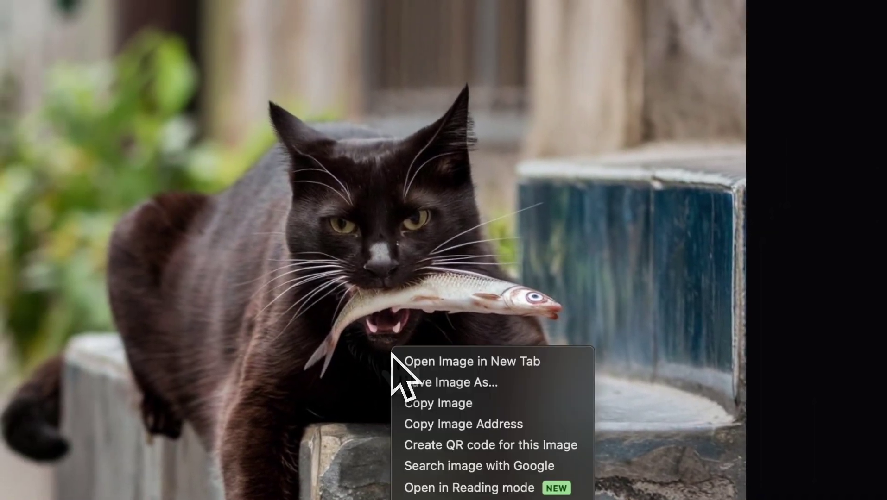
left_click(417, 361)
left_click(471, 44)
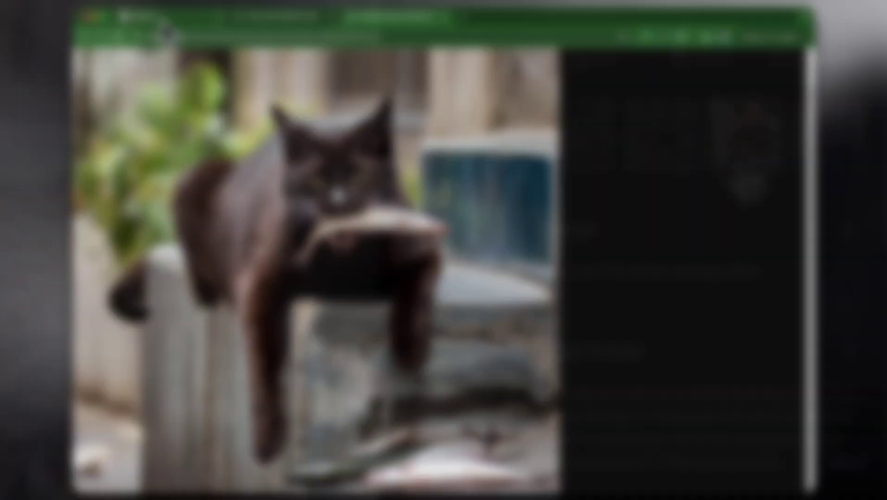
left_click(161, 19)
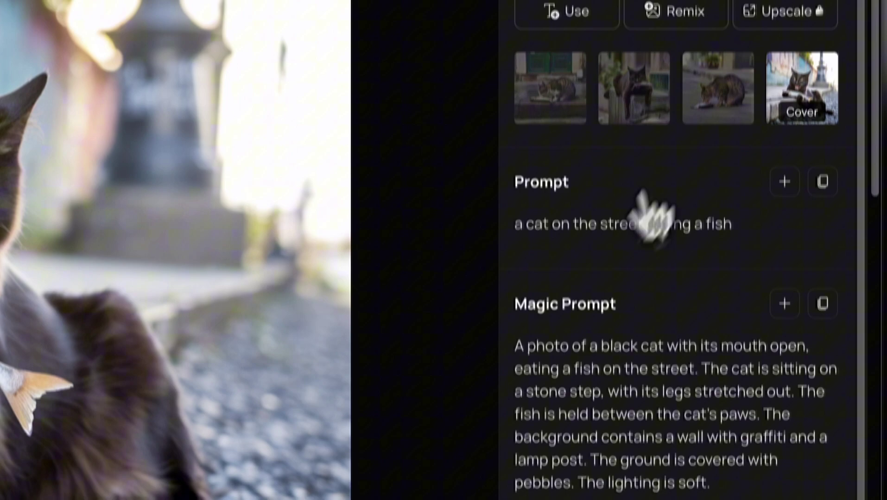
left_click(725, 185)
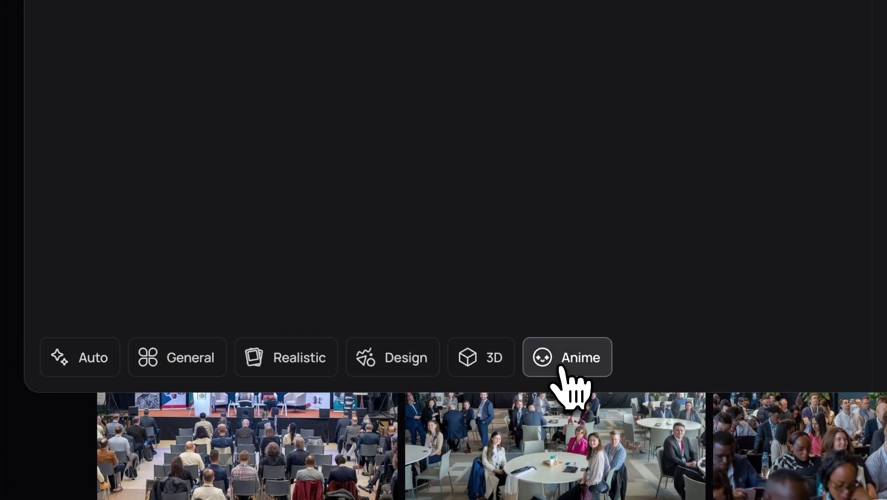
Step: Generate Anime-style images of the cat eating a fish, then open a result showing the orange cat variation
left_click(565, 370)
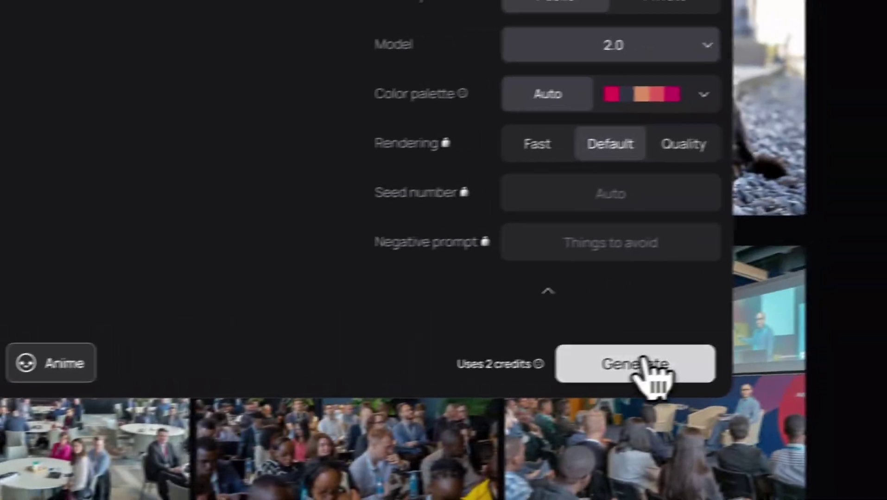
left_click(648, 369)
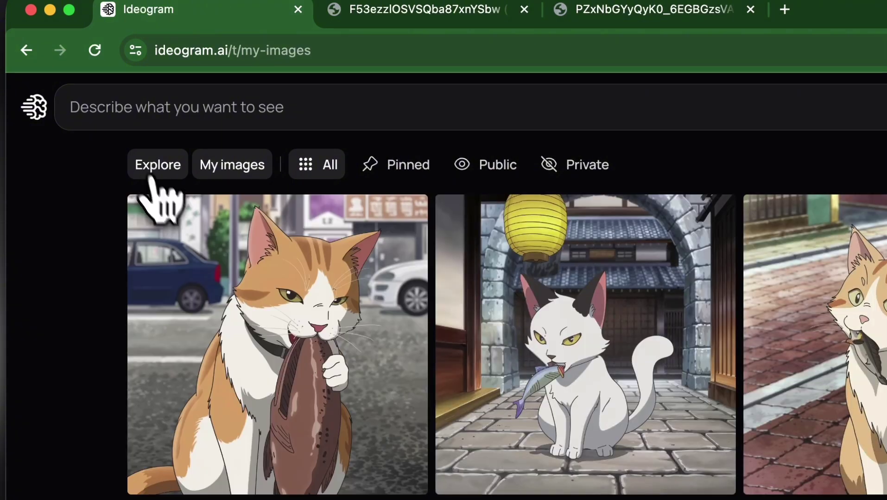
left_click(316, 363)
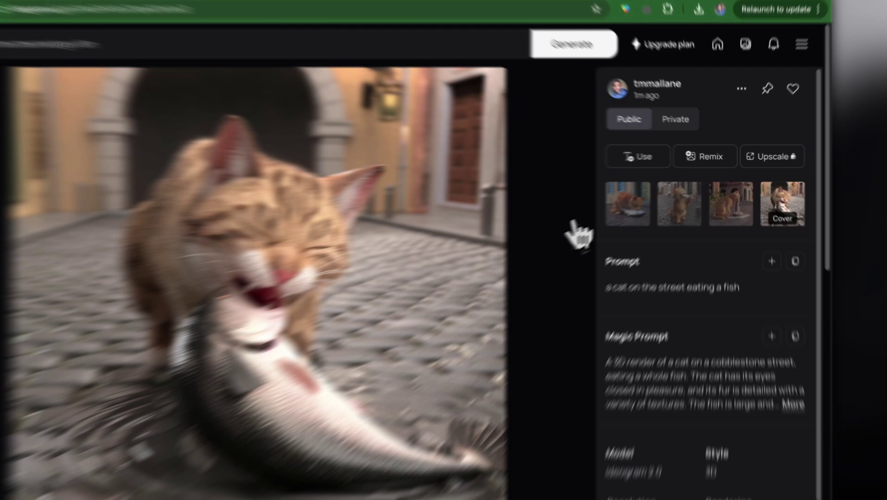
left_click(648, 198)
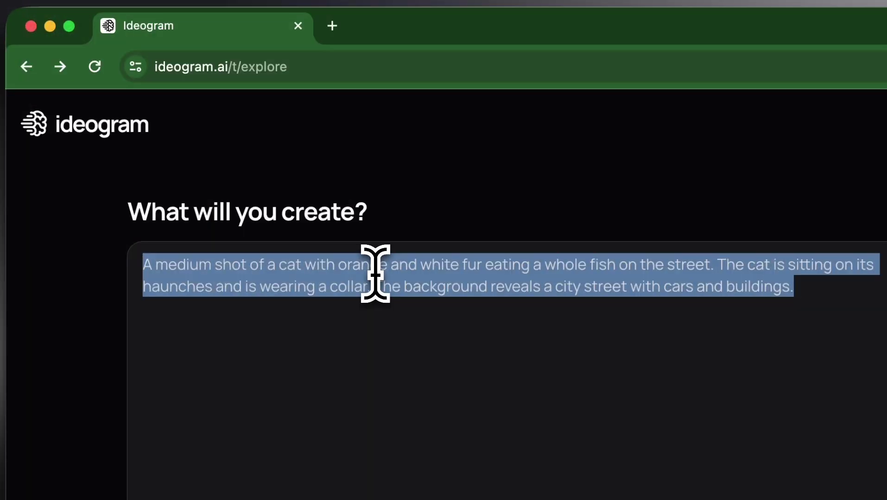
Step: Paste the lavender MALLANEAI logo prompt, choose the 3D style and submit it
type("A 3D render of the iconic \"Glendel Muza\" logo illuminated in a rich lavender hue.")
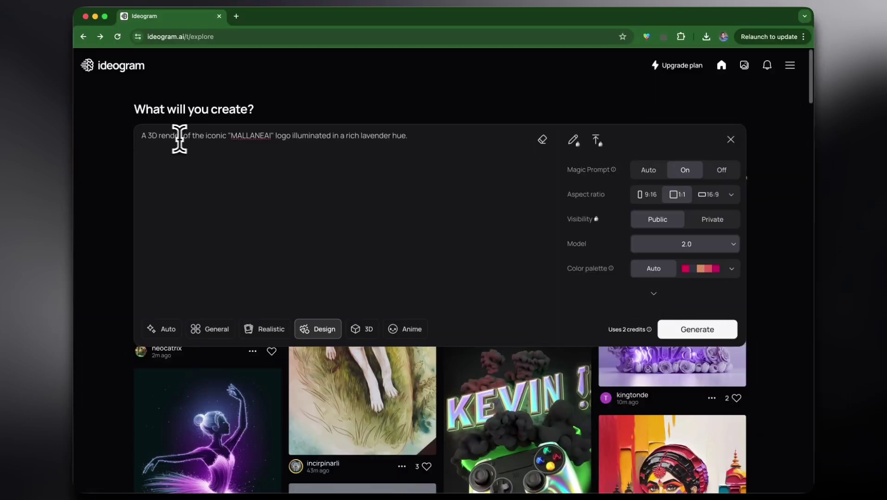
left_click(365, 331)
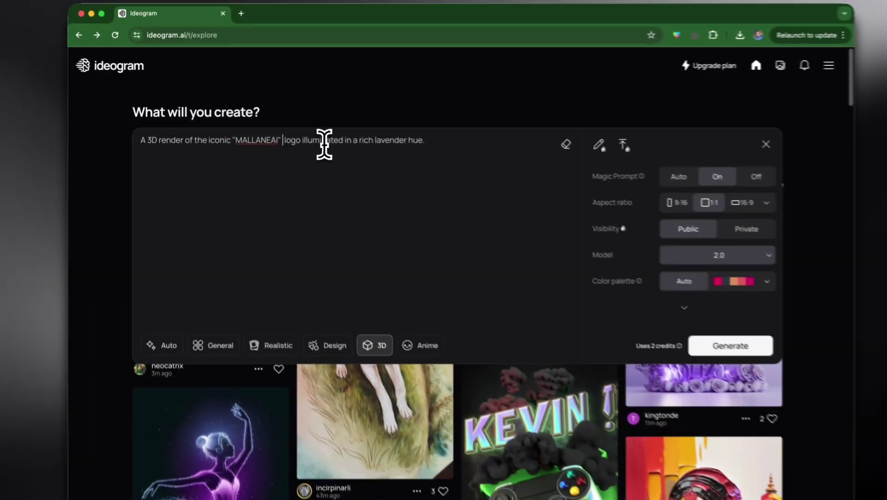
key("Return")
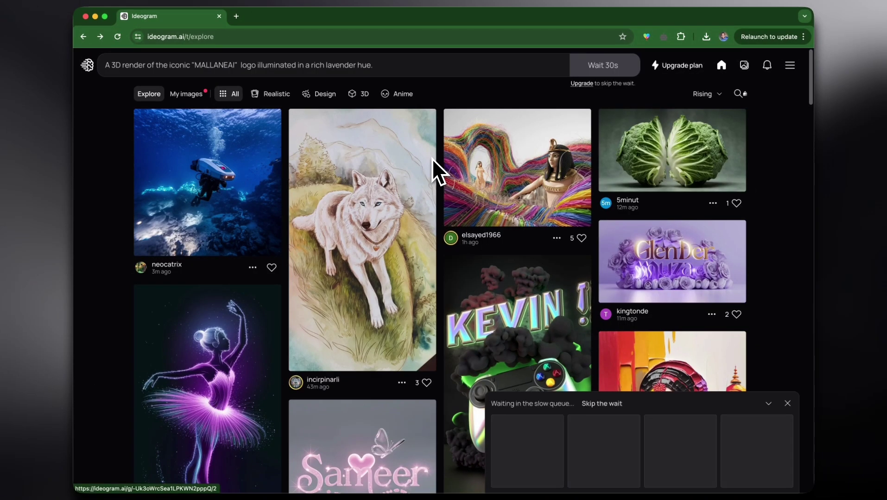
scroll(561, 350, "down", 3)
scroll(742, 237, "up", 3)
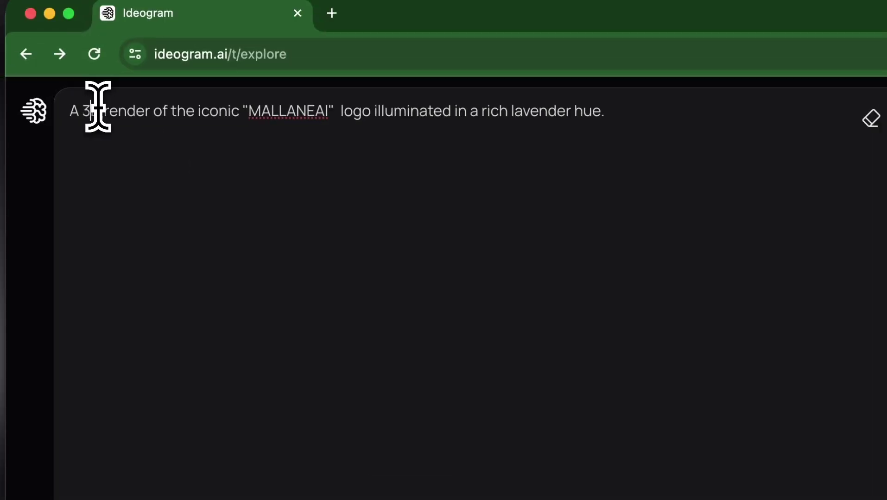
Step: Remove '3D' from the prompt's opening and apply the Ember color palette
double_click(95, 110)
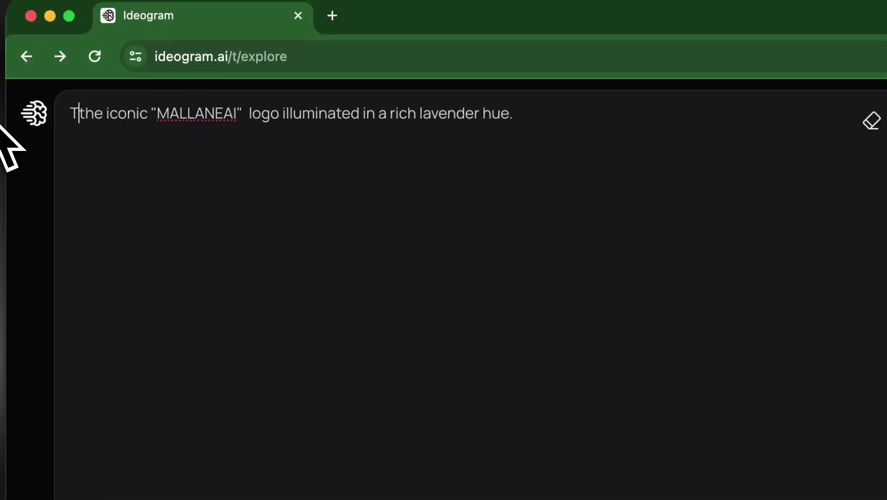
key("Delete")
left_click(688, 227)
left_click(623, 319)
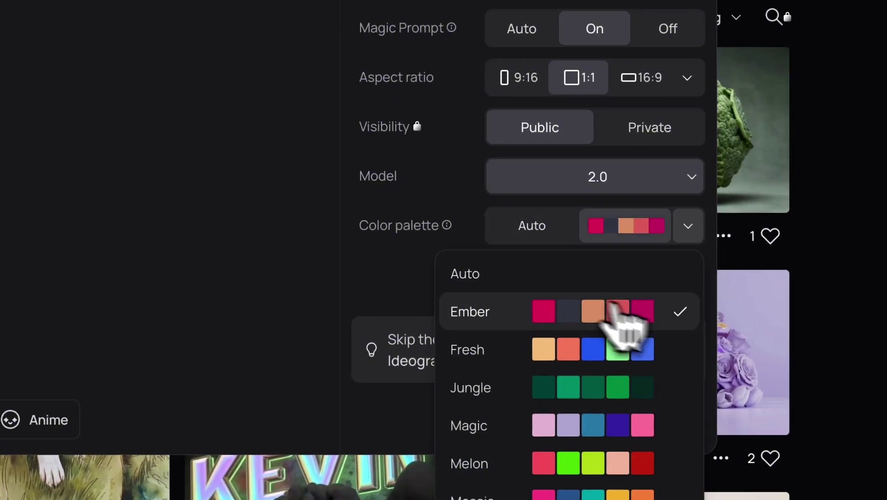